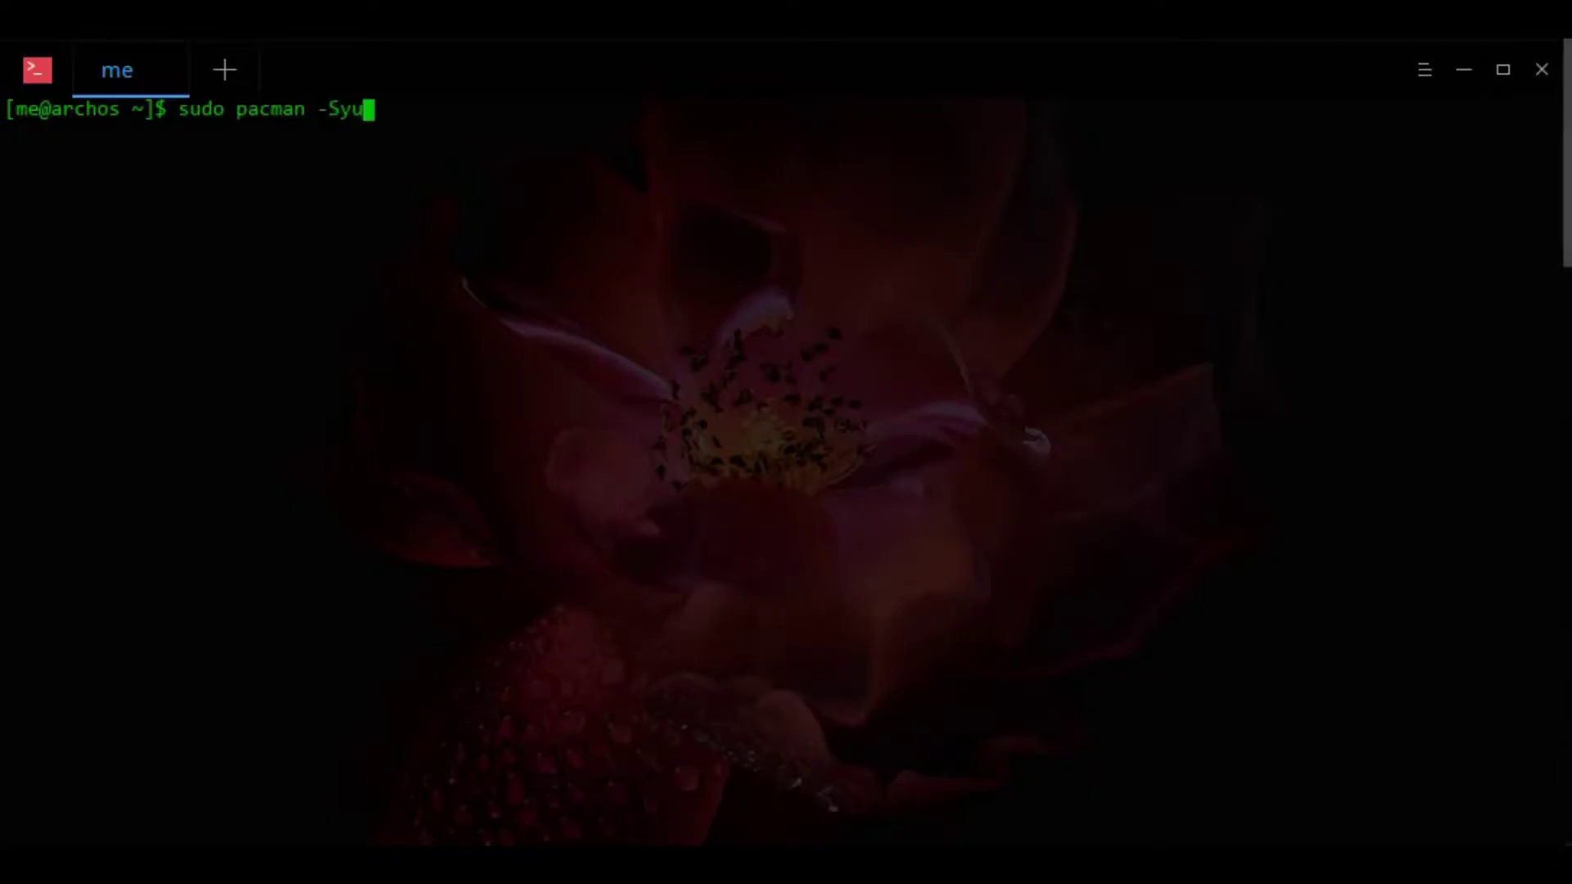
# - Run sudo pacman -Syu to sync databases and upgrade the system
pyautogui.press('Return')
pyautogui.press('Return')
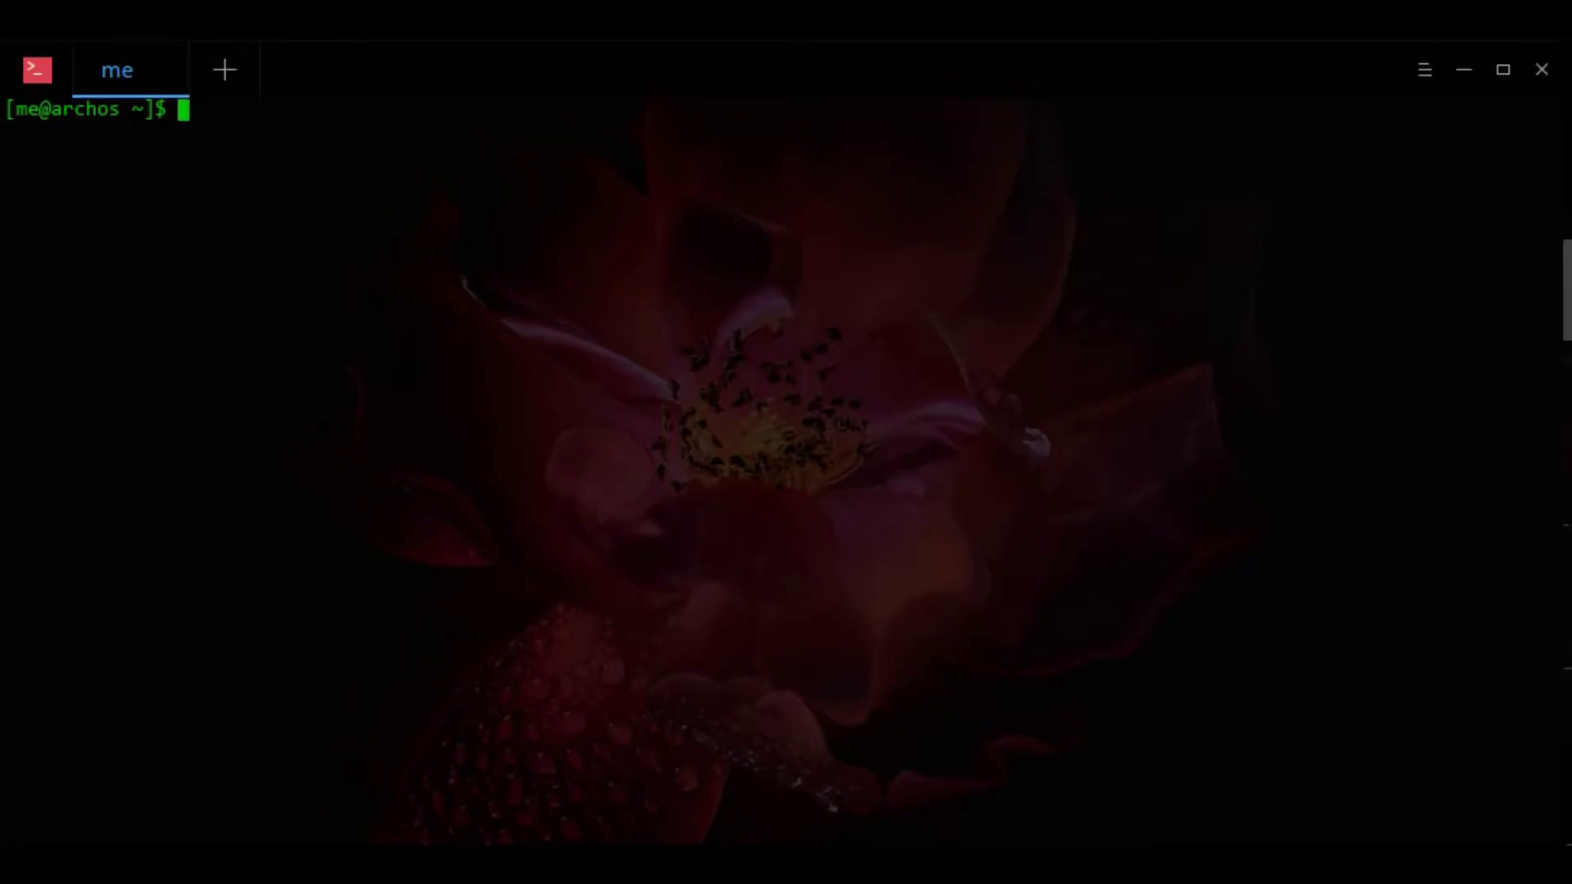
pyautogui.write('pacman ')
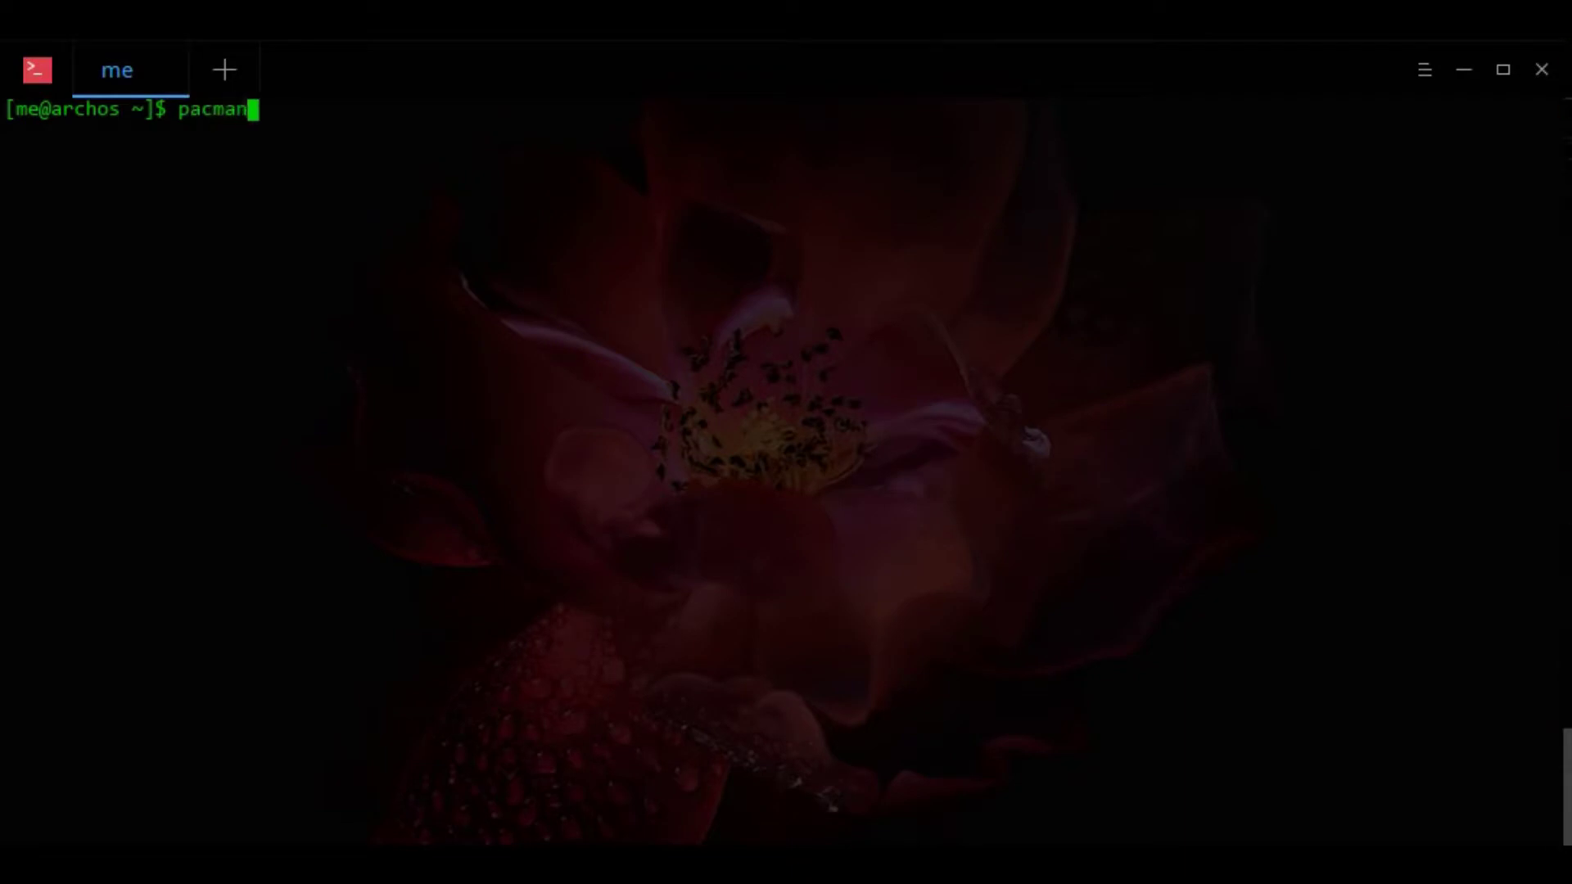
pyautogui.write('-S')
pyautogui.write('s vid')
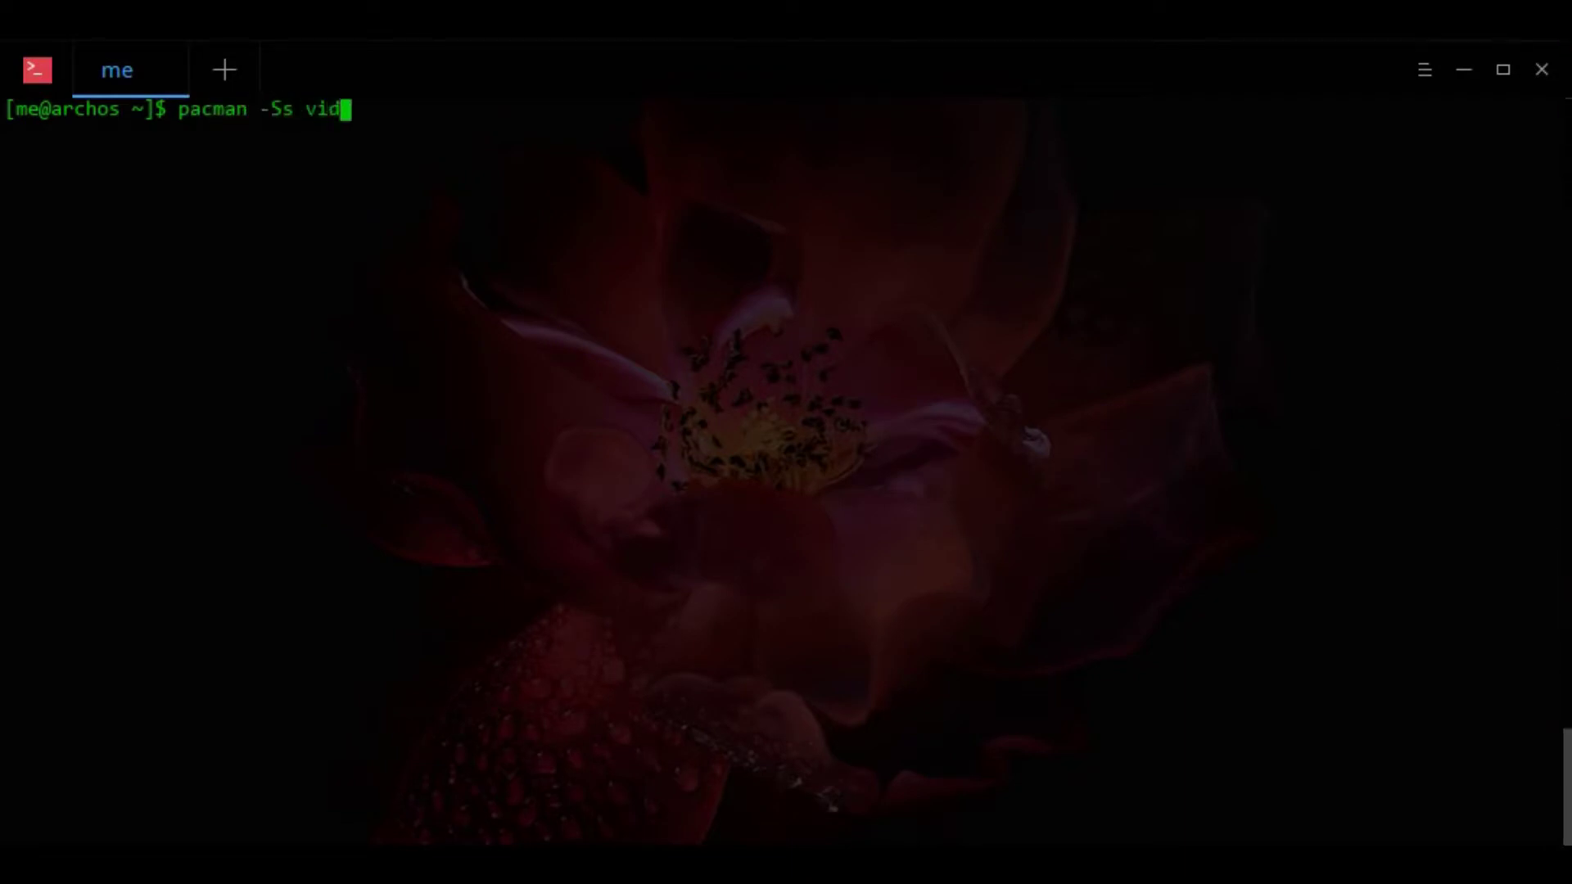
pyautogui.write('eo editor')
pyautogui.write('s')
# - Search the repositories for 'video editors', then rerun the search as 'video editor'
pyautogui.press('Return')
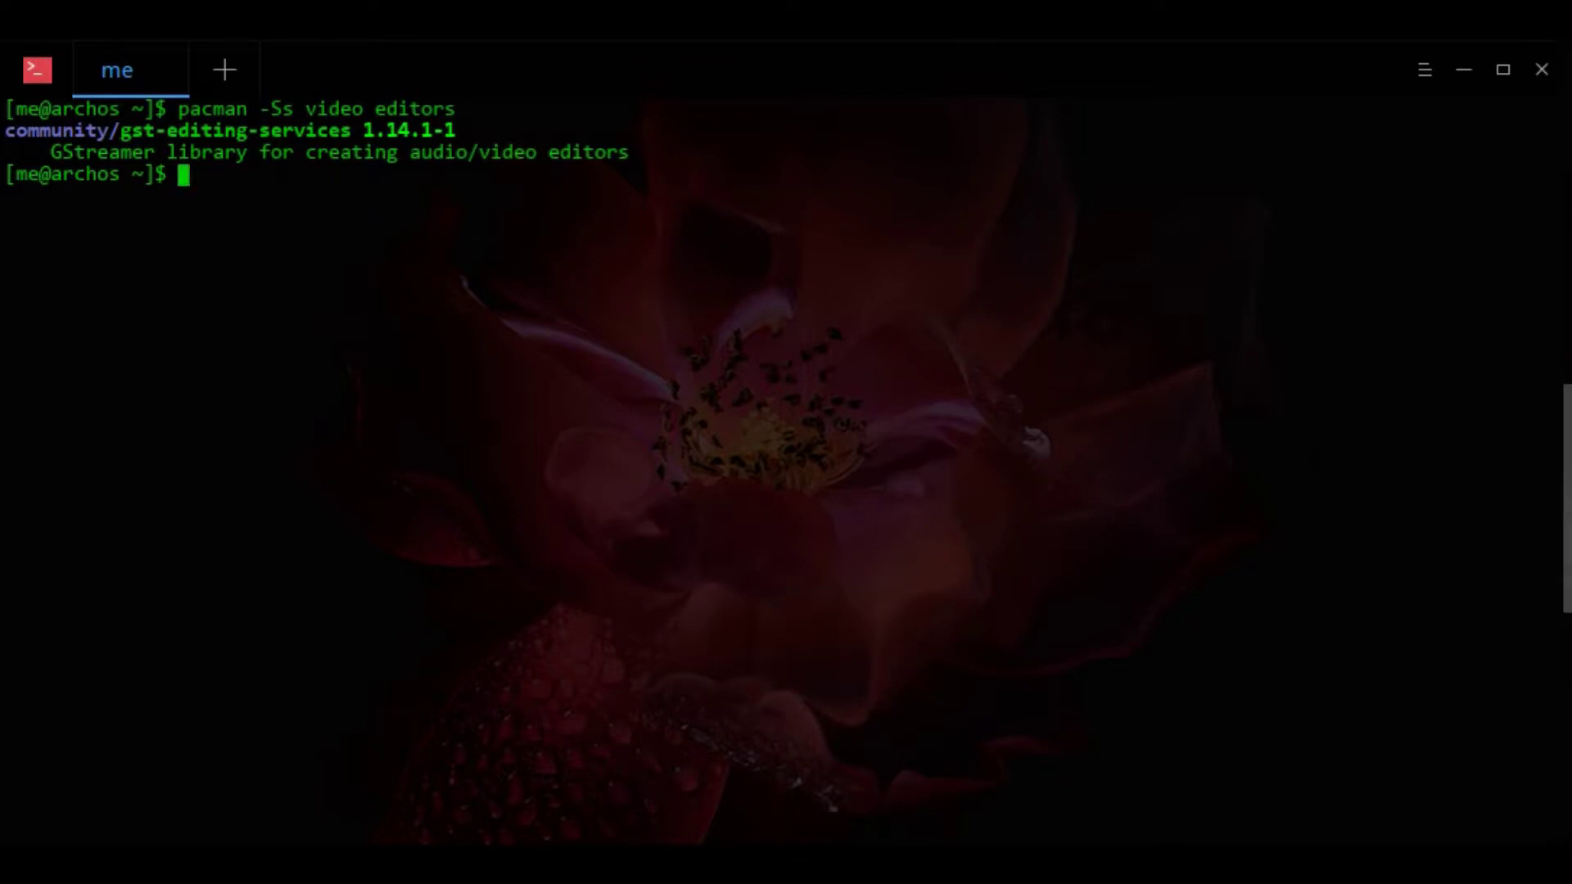
pyautogui.press('Up')
pyautogui.press('BackSpace')
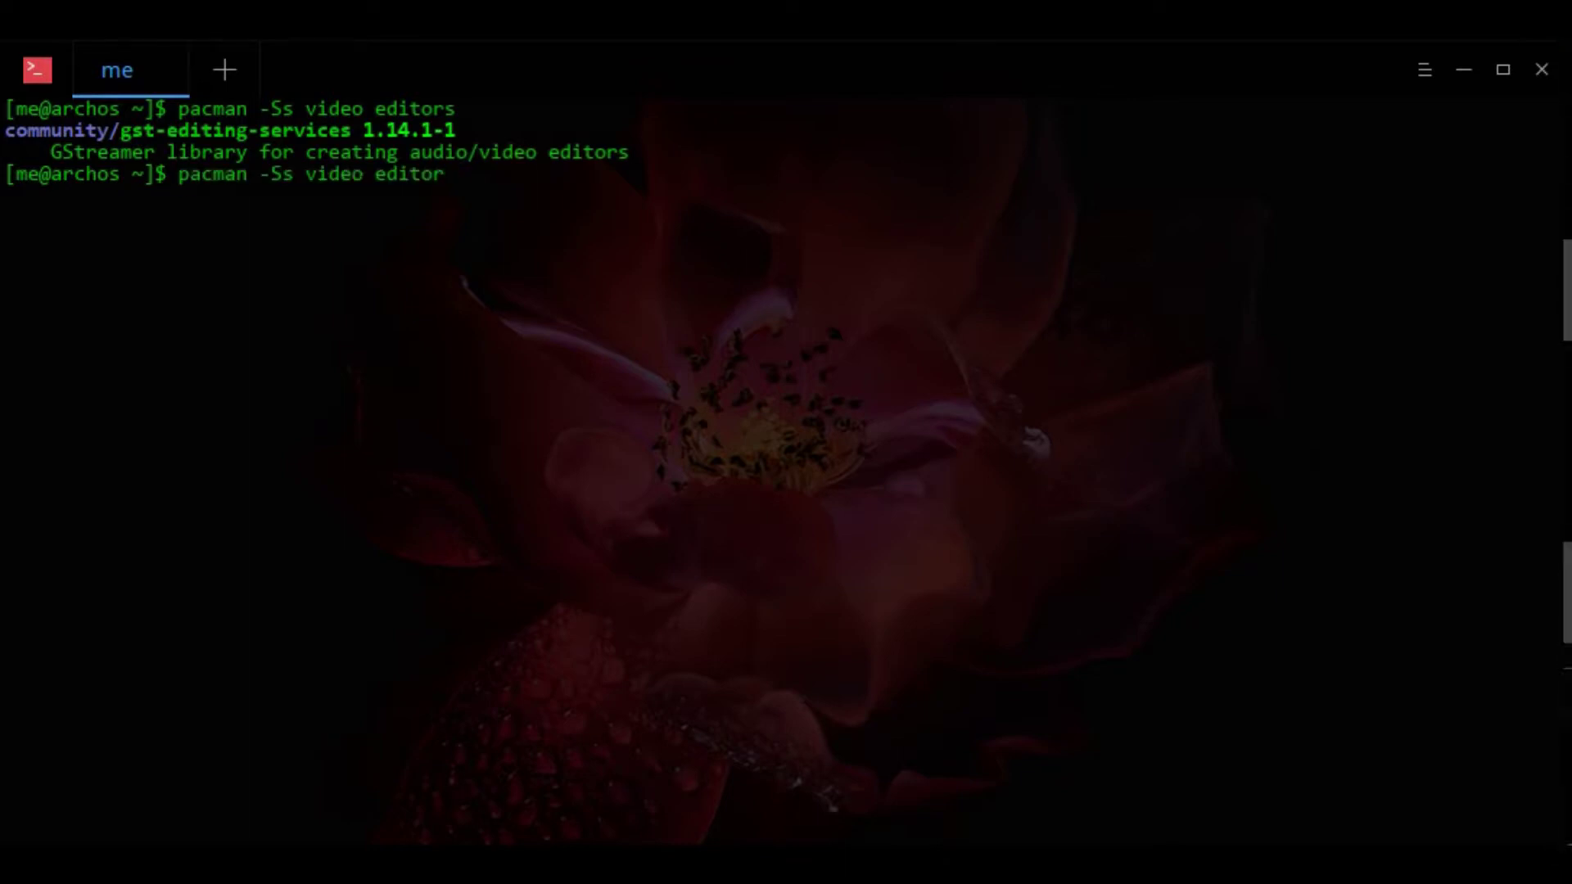
pyautogui.press('Return')
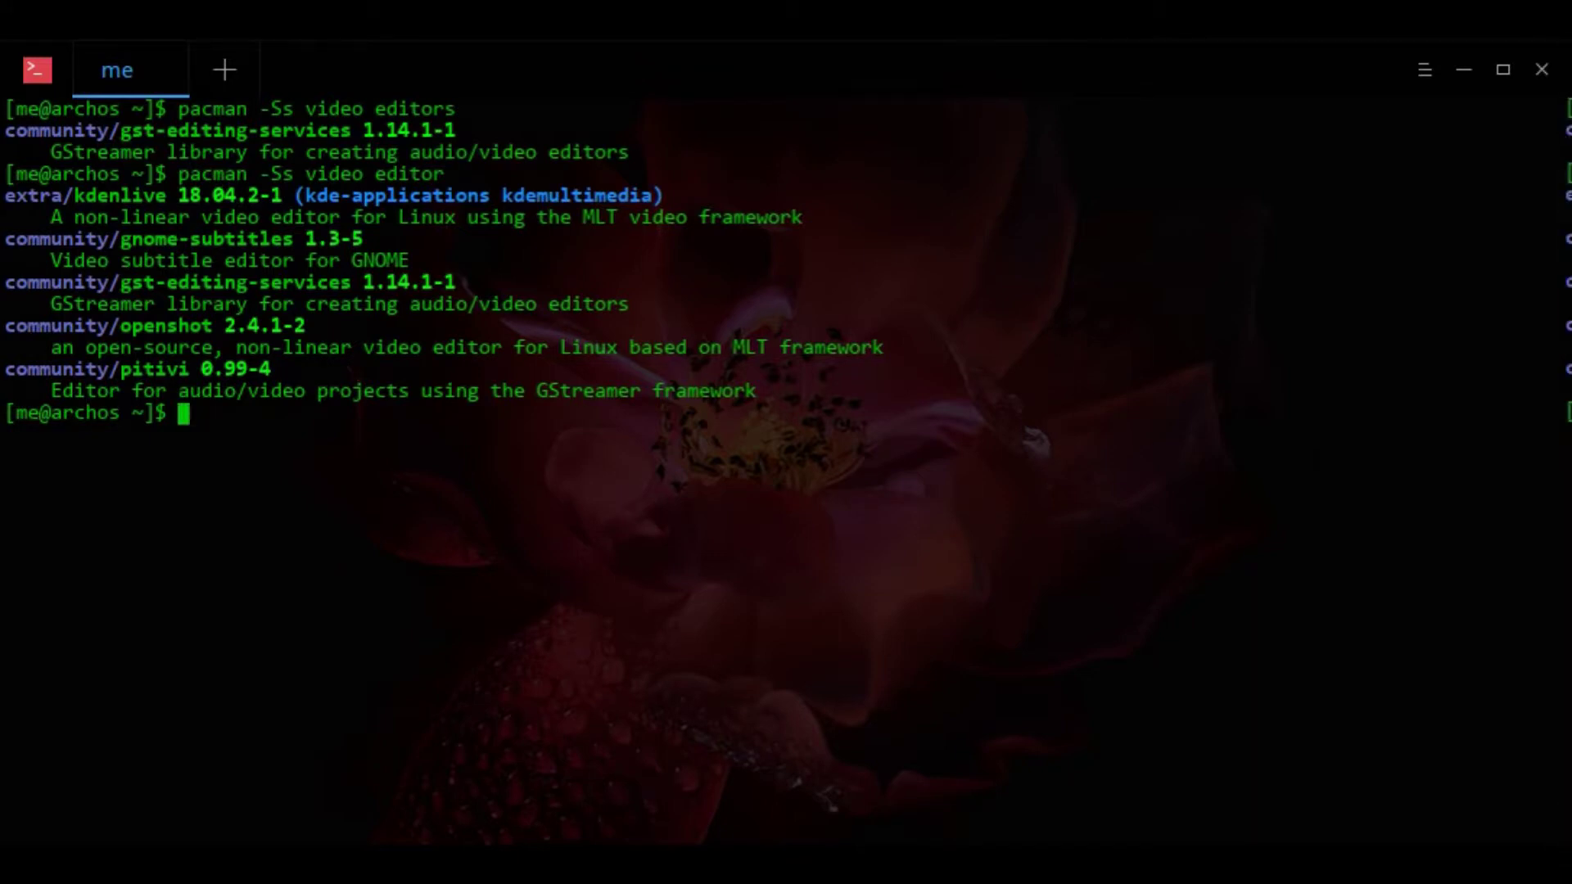
# - Select the community/openshot result and show its details with pacman -Si openshot
pyautogui.doubleClick(164, 326)
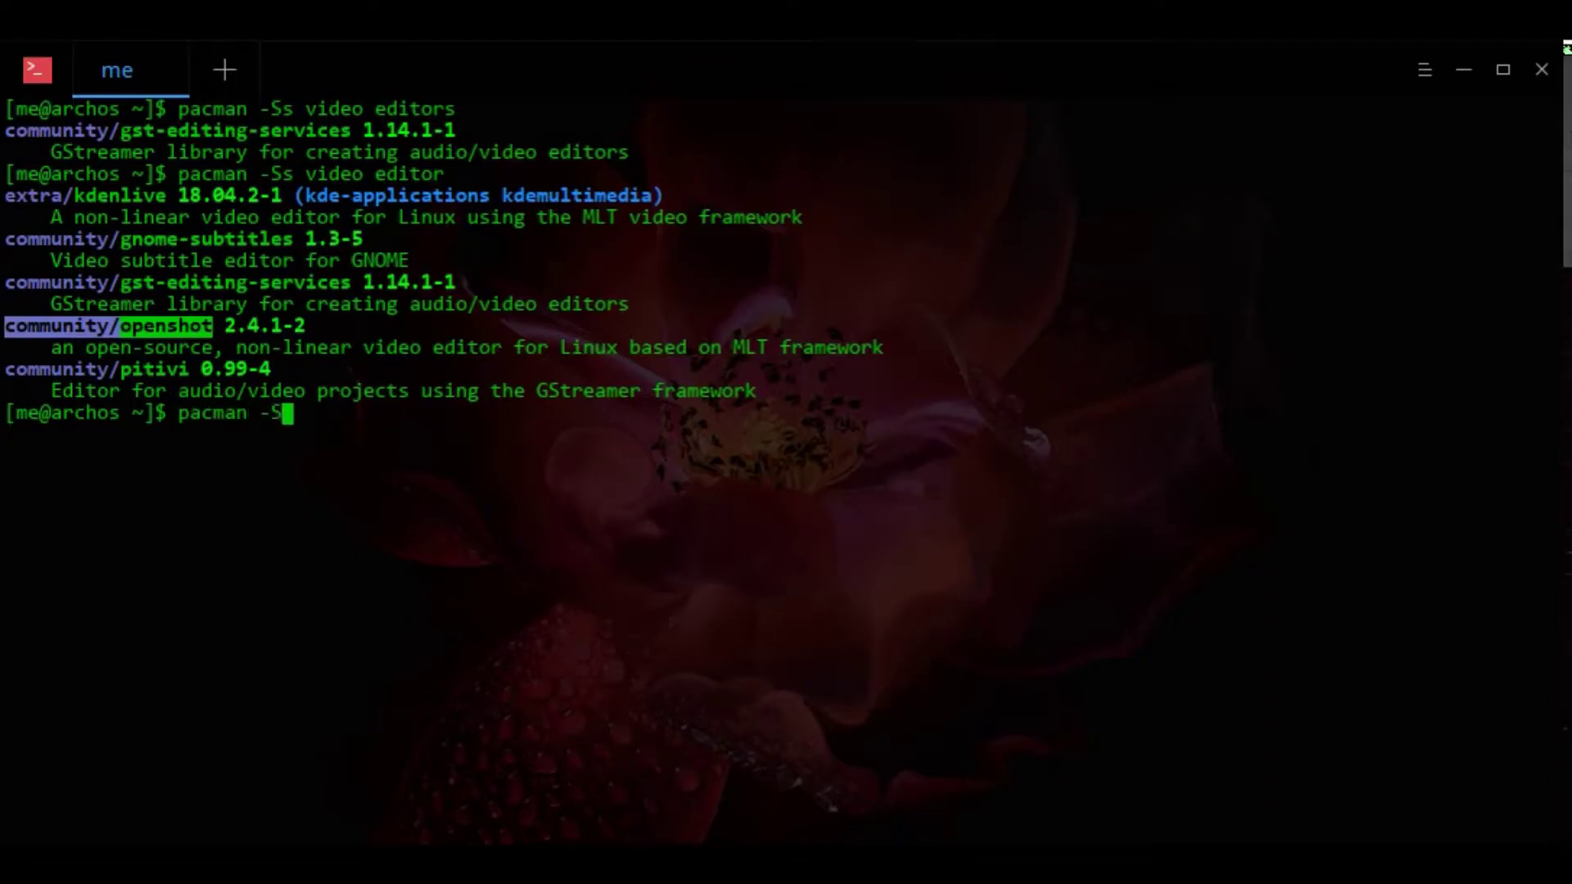
pyautogui.write('i')
pyautogui.write(' openshot')
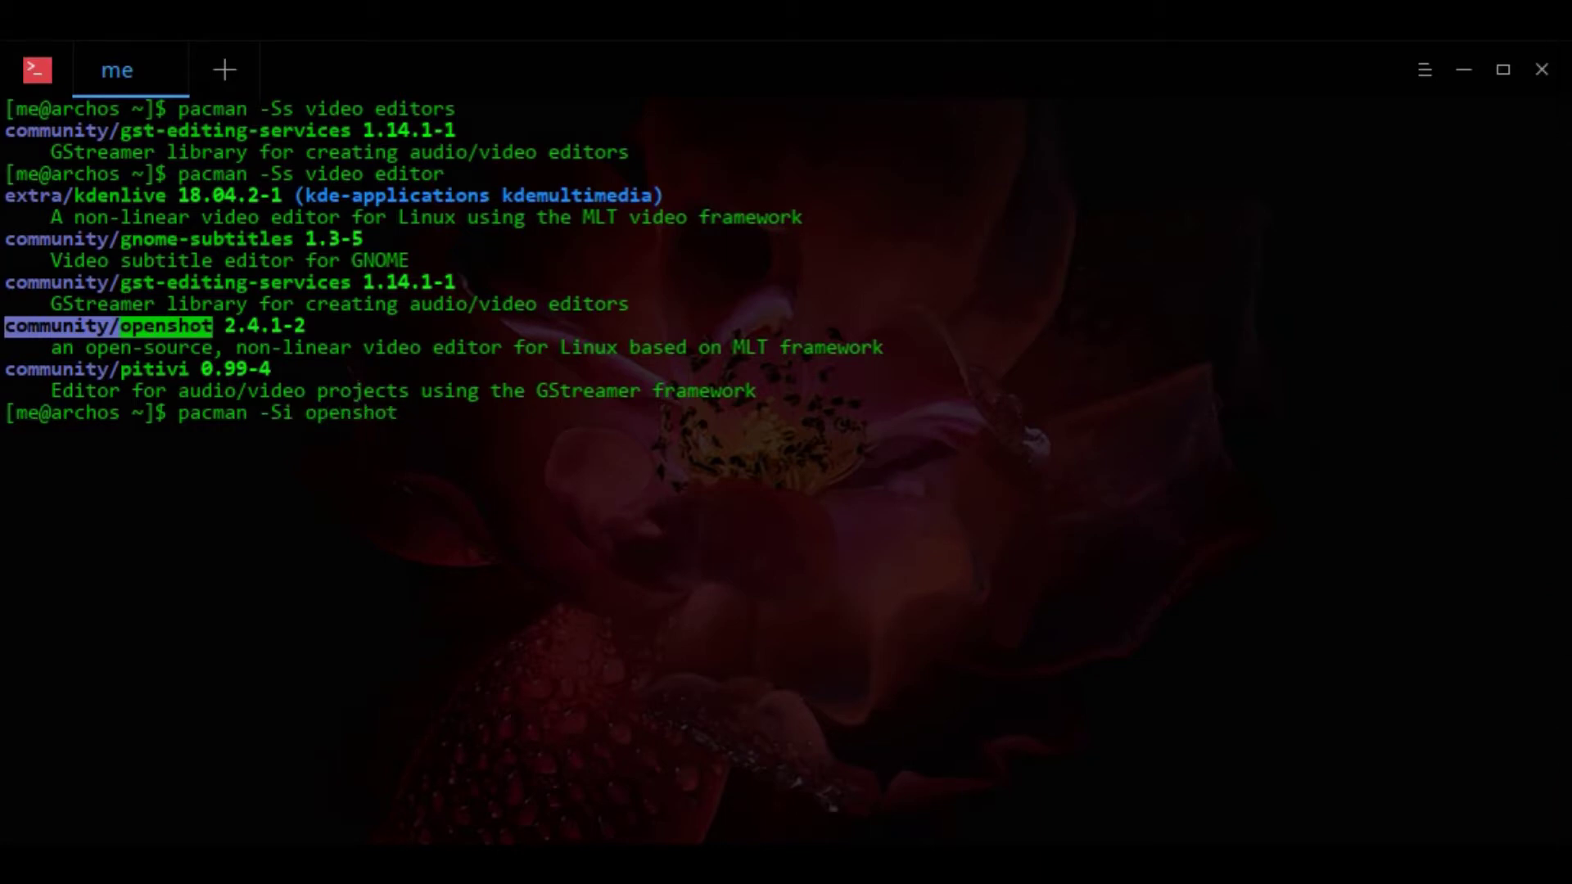
pyautogui.press('Return')
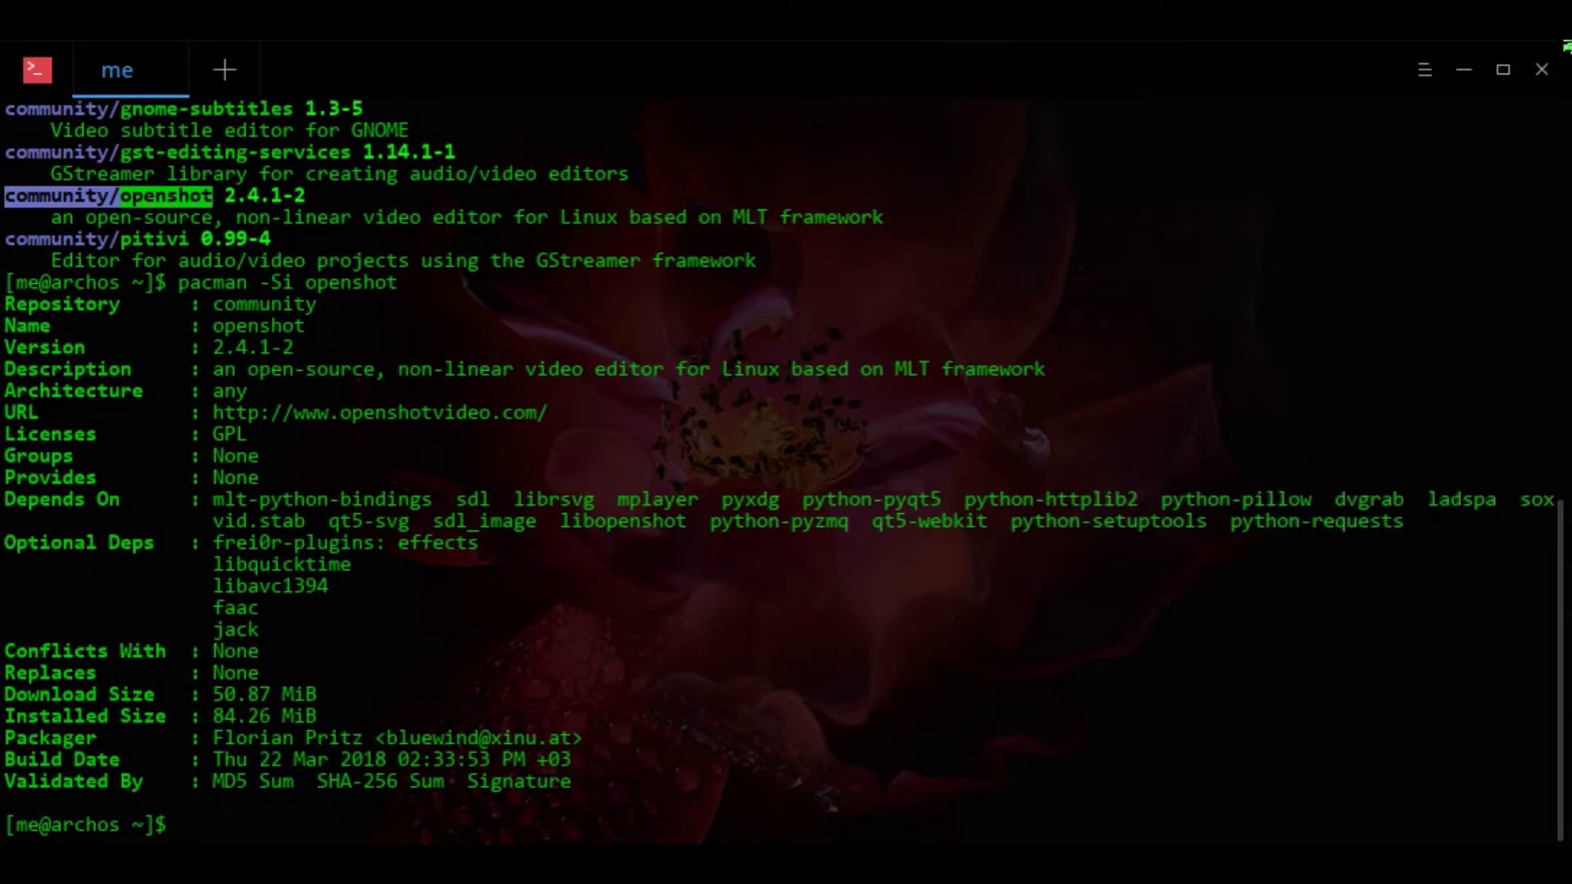
# - Highlight openshot's Depends On, Optional Deps, and Download/Installed Size lines
pyautogui.moveTo(5, 500); pyautogui.dragTo(1423, 514)
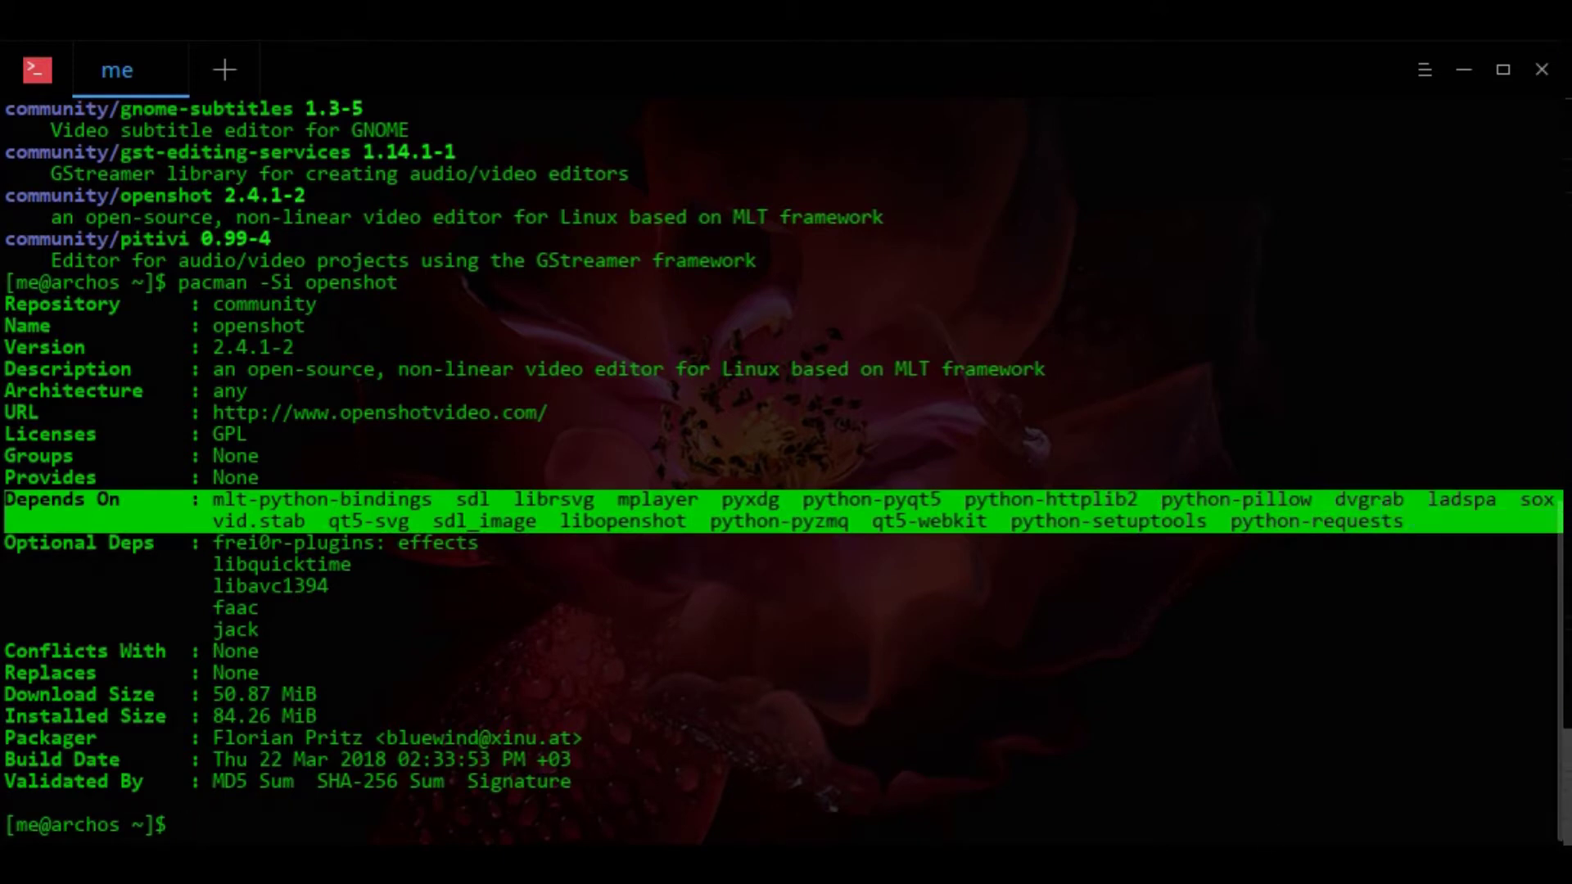
pyautogui.click(28, 558)
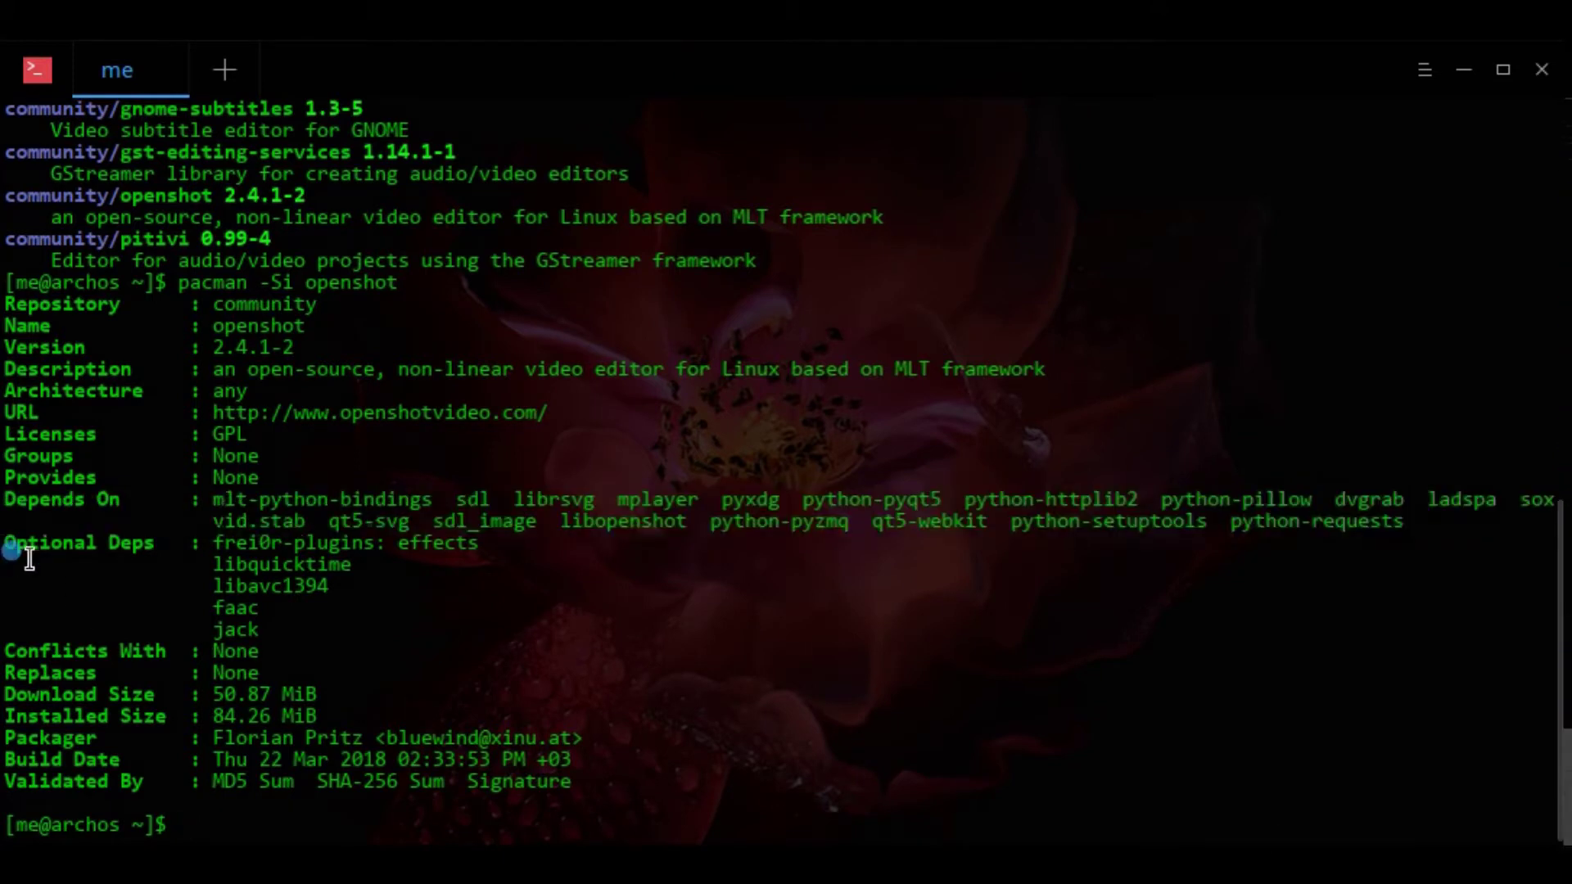
pyautogui.moveTo(28, 559); pyautogui.dragTo(480, 624)
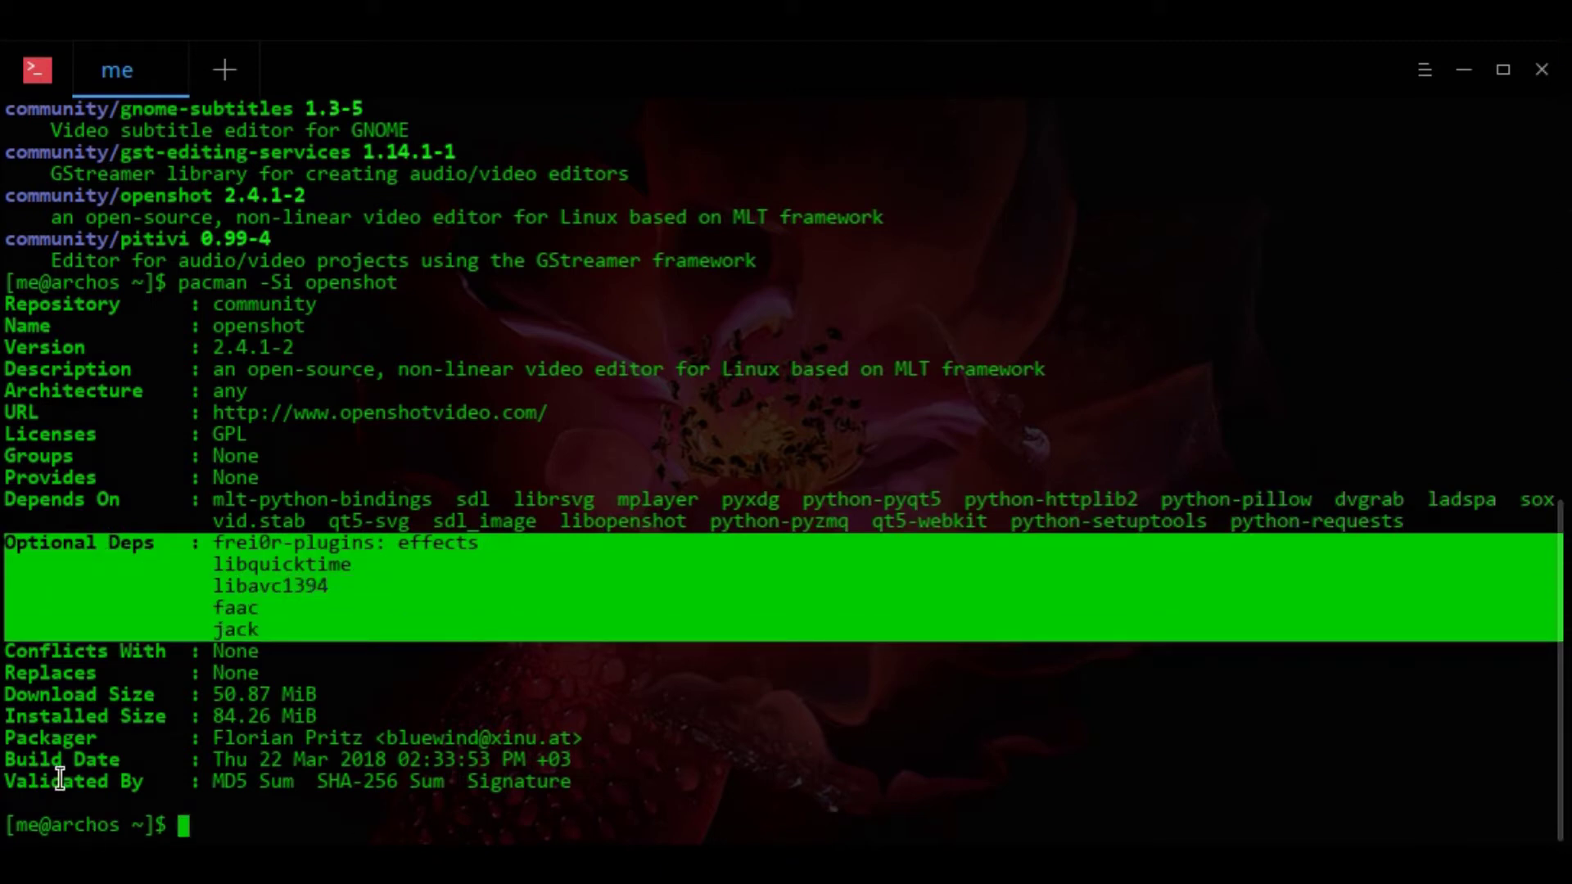
pyautogui.moveTo(15, 694); pyautogui.dragTo(352, 715)
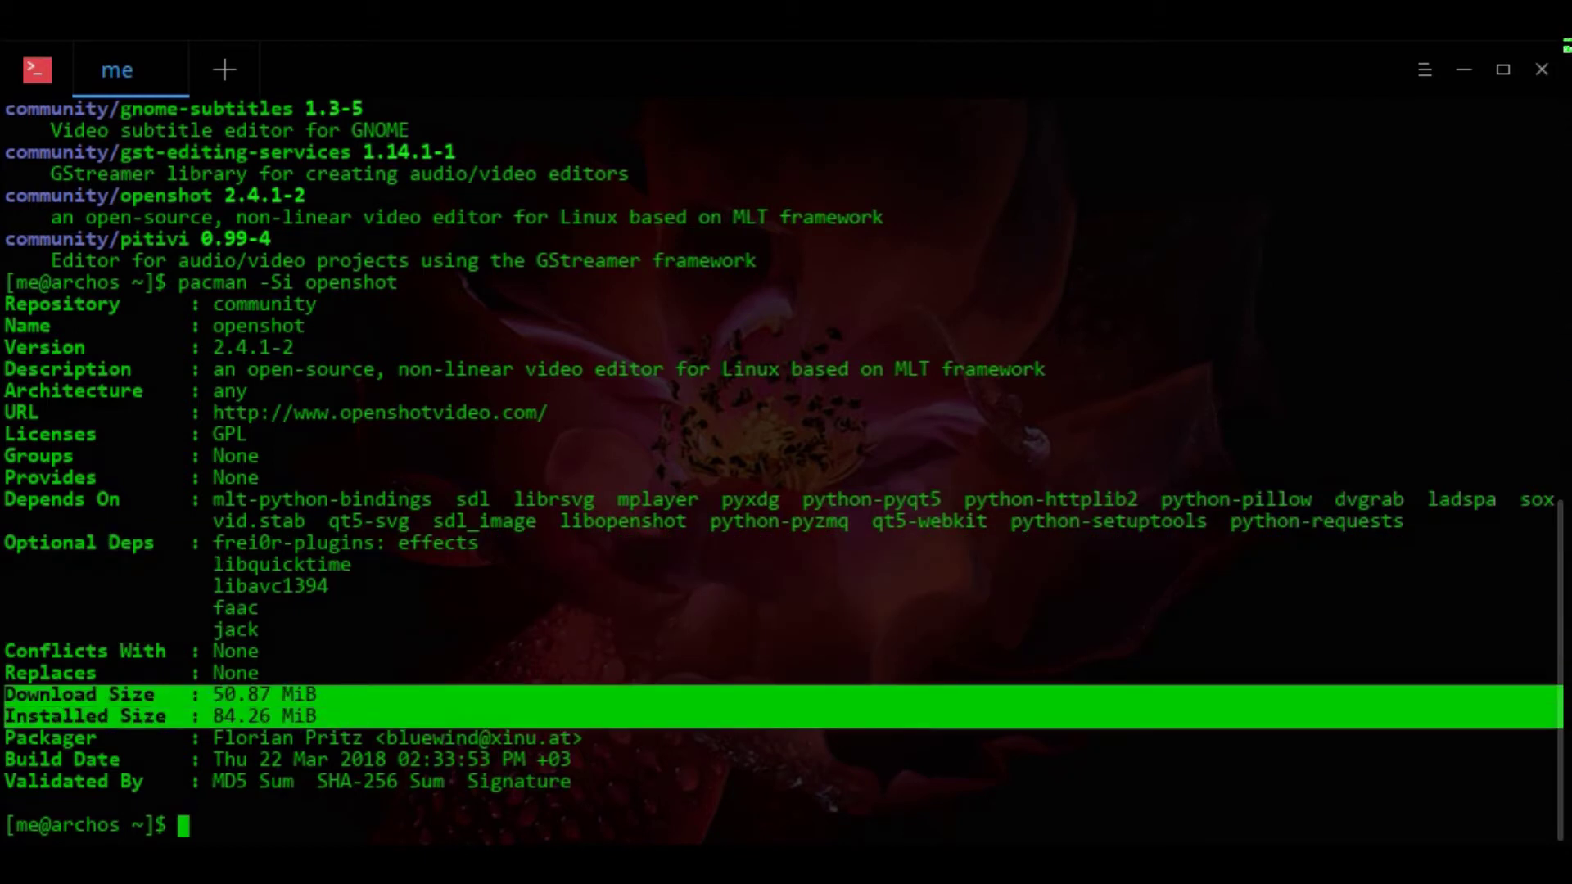
pyautogui.write('sudo paca')
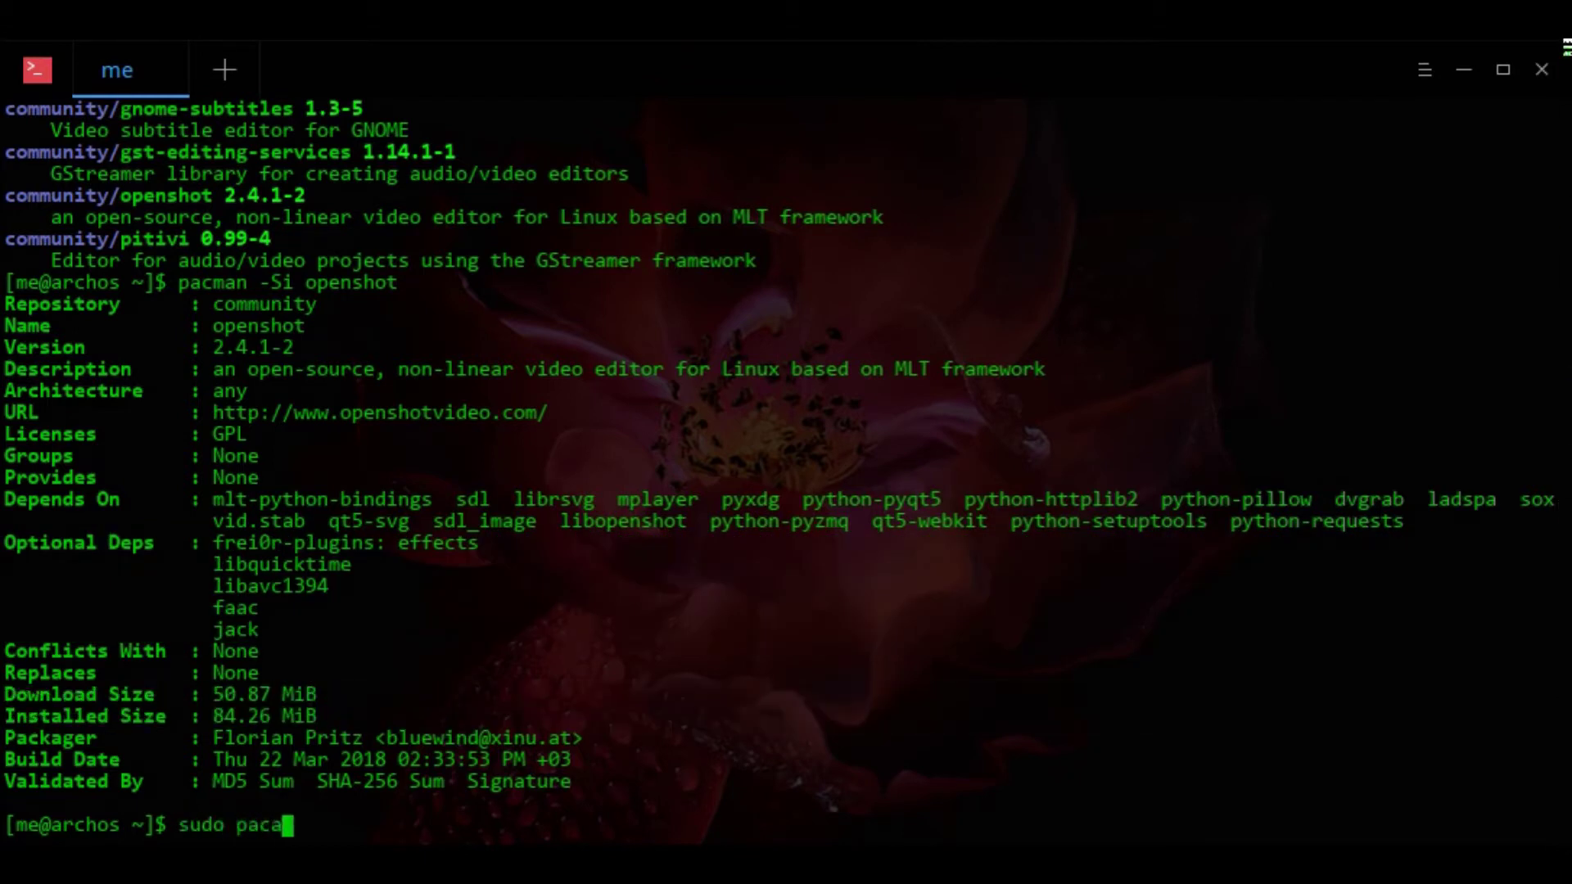
pyautogui.press('BackSpace')
pyautogui.write('man -S')
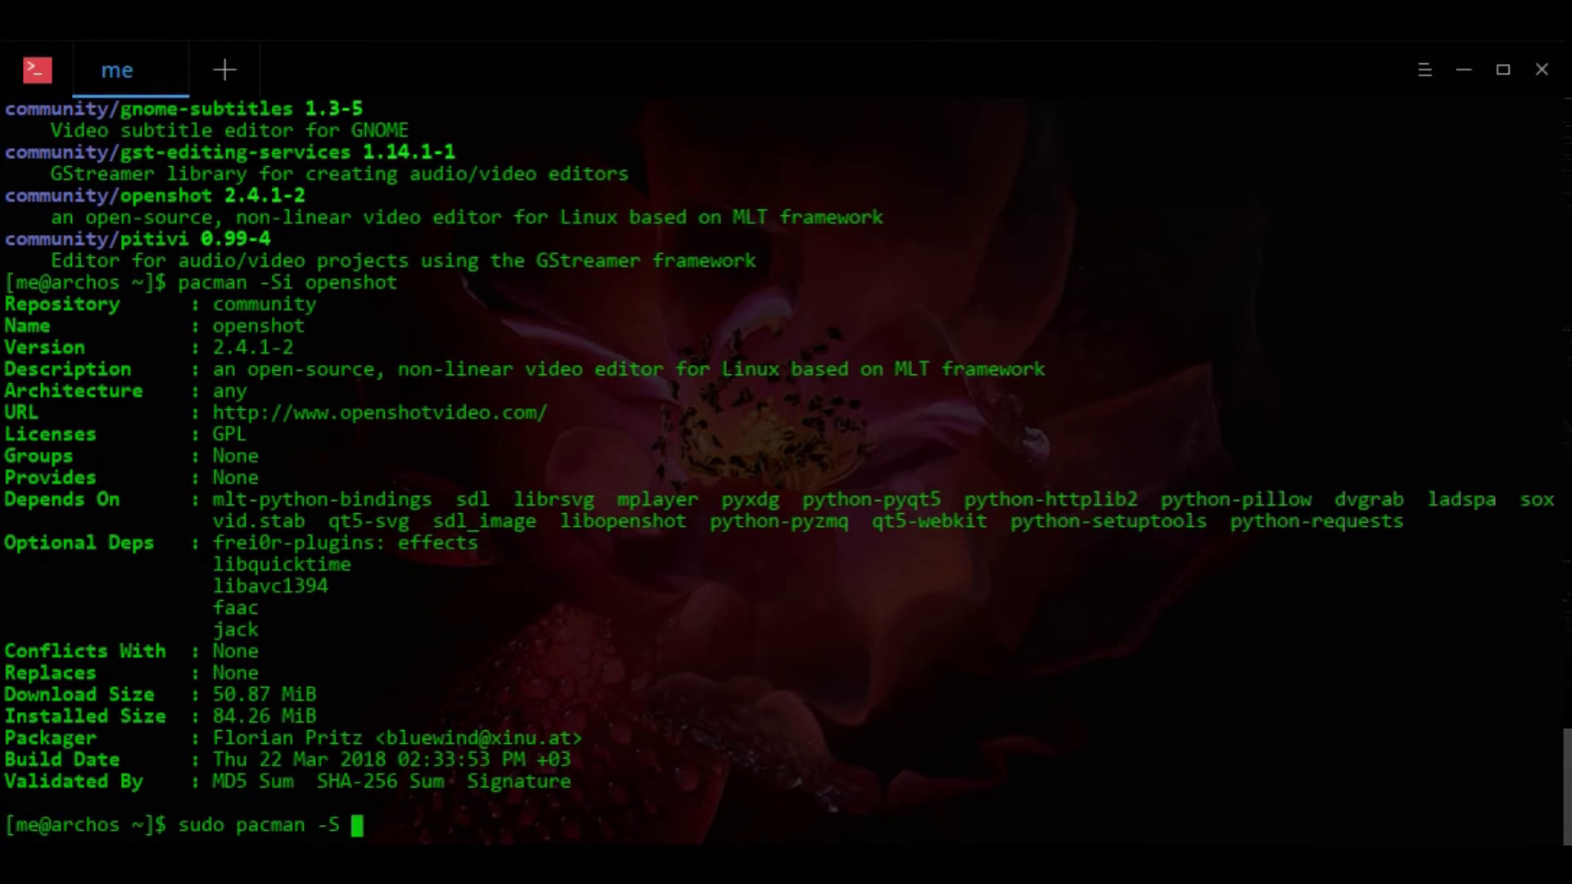
pyautogui.write(' op')
pyautogui.write('enshot')
# - Run sudo pacman -S openshot and accept installing the 42 packages
pyautogui.press('Return')
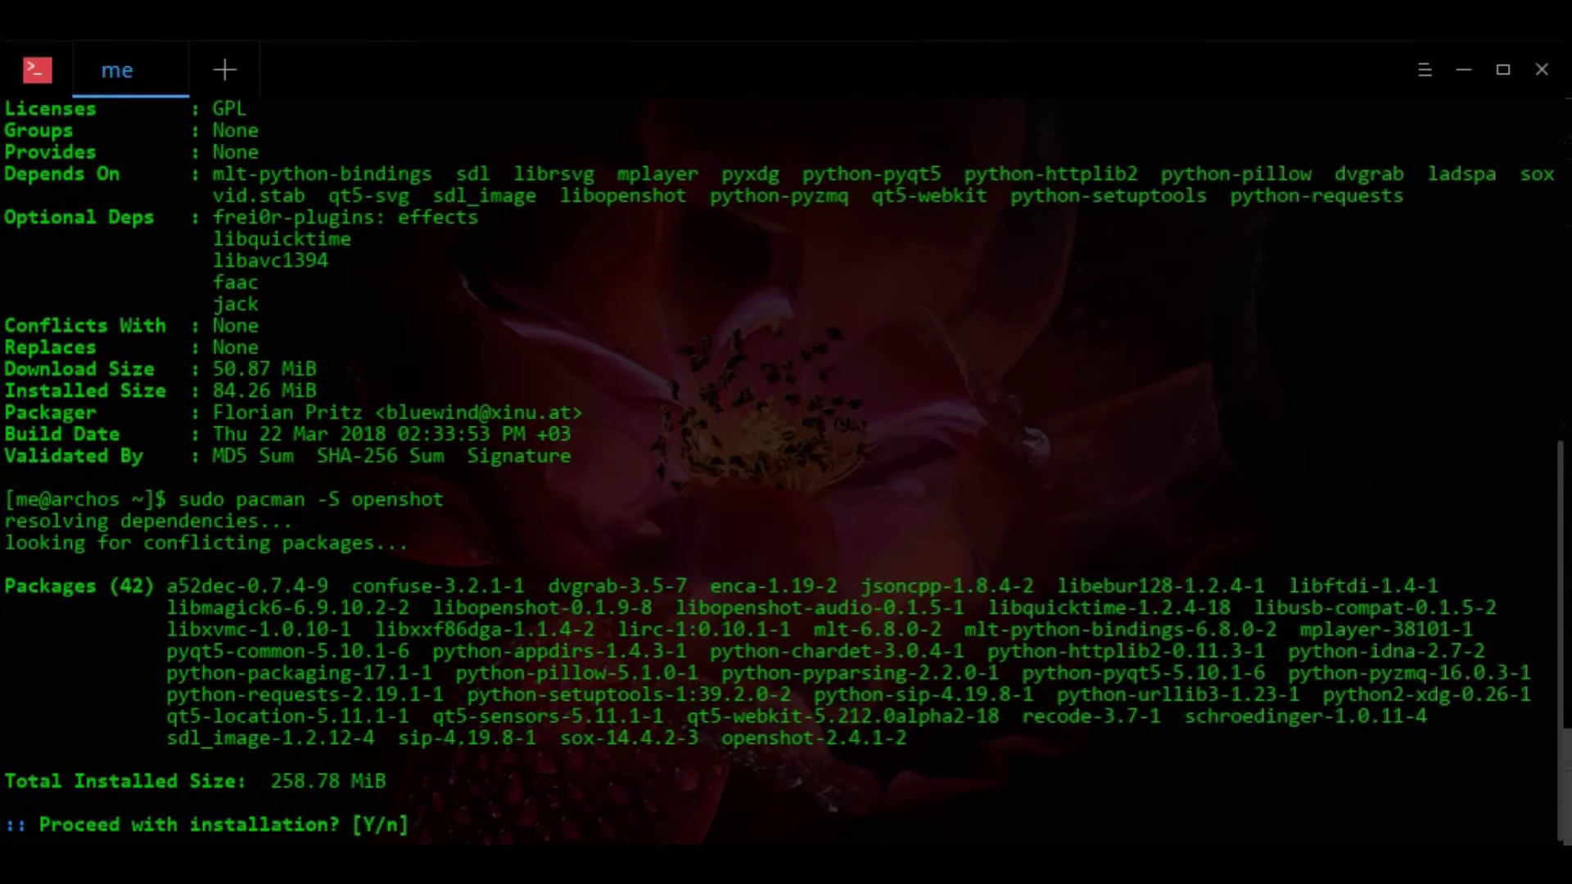
pyautogui.press('Return')
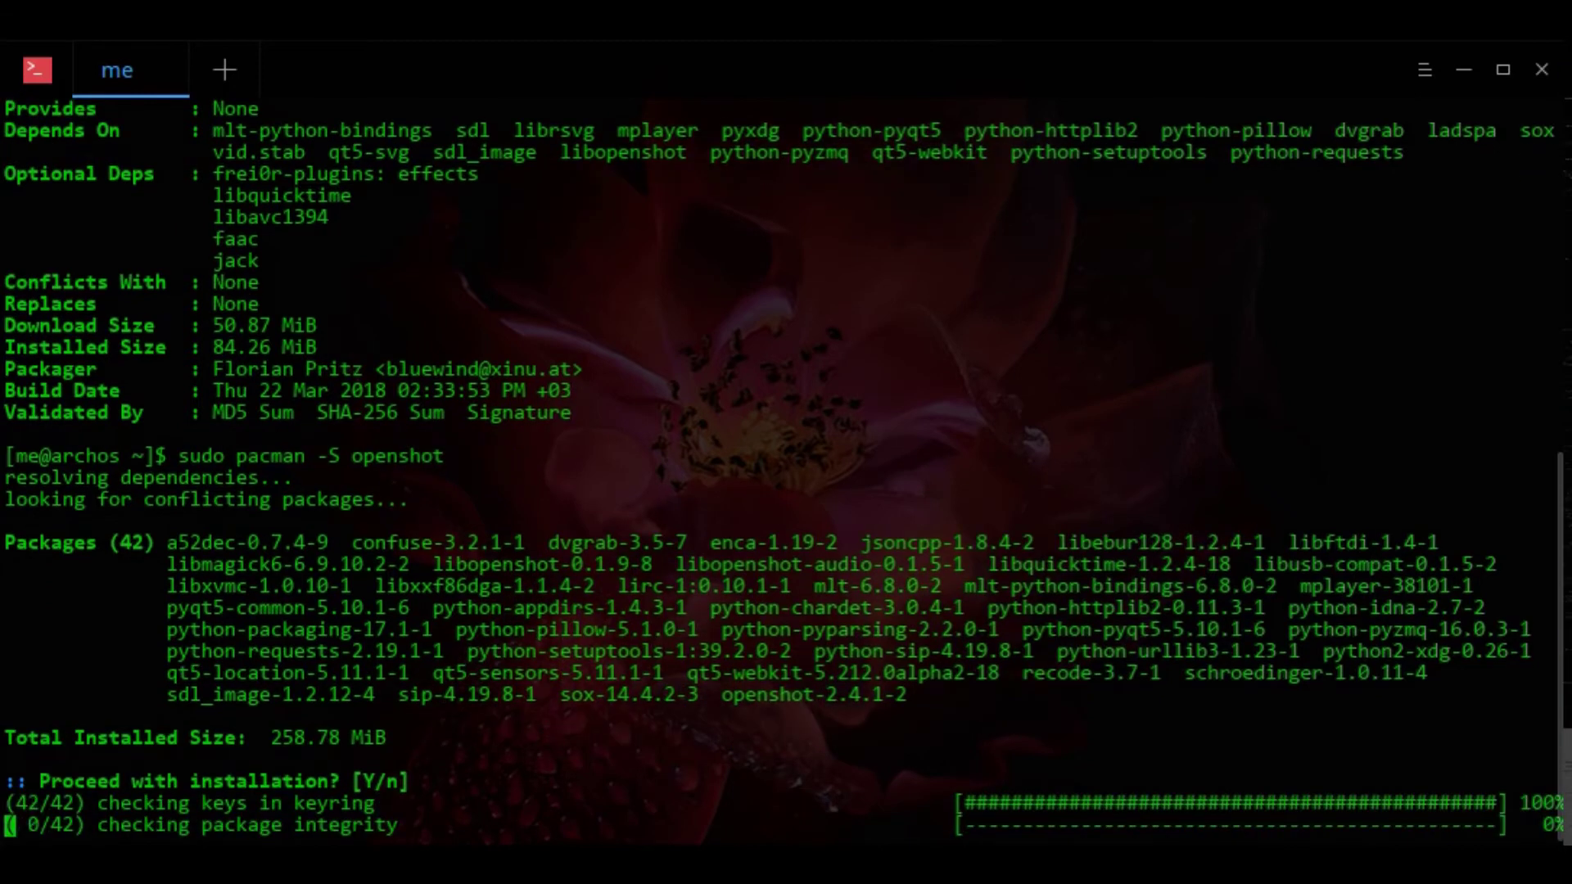